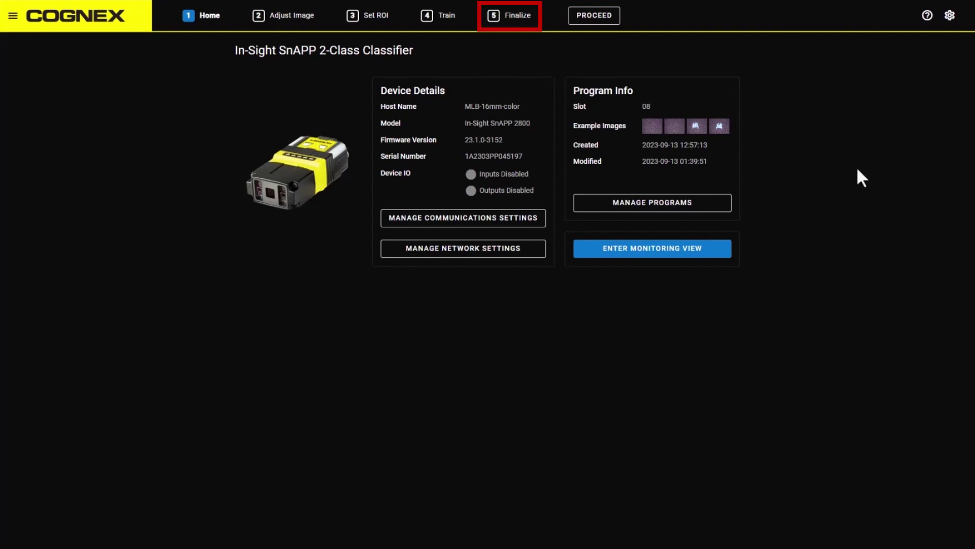
# Turn on Write Image in the Finalize step and go to the settings to enable outputs.
pyautogui.click(509, 20)
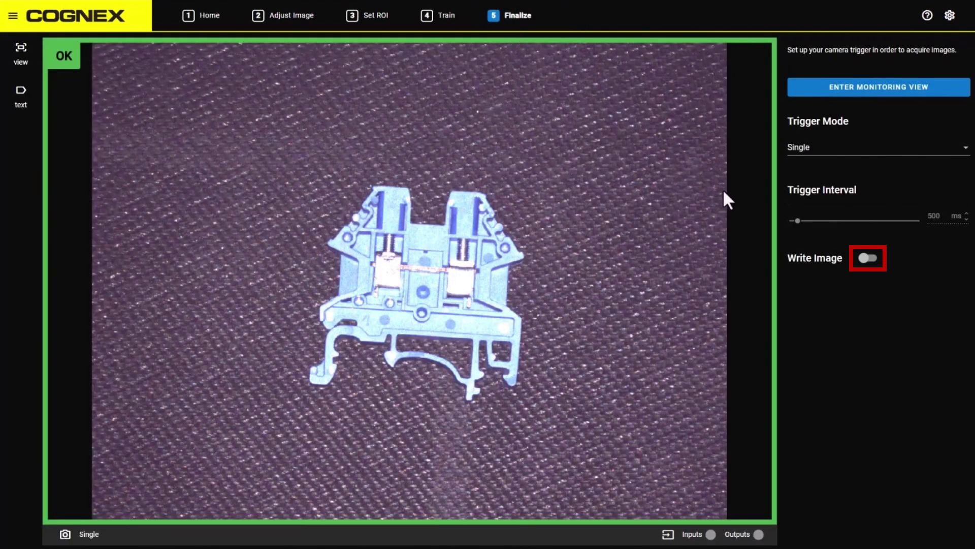
pyautogui.click(874, 260)
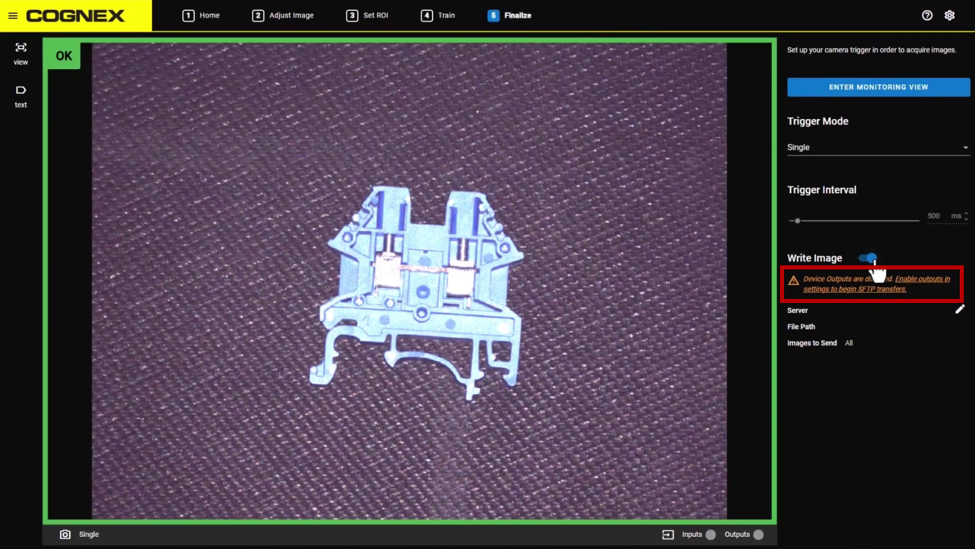
pyautogui.click(930, 290)
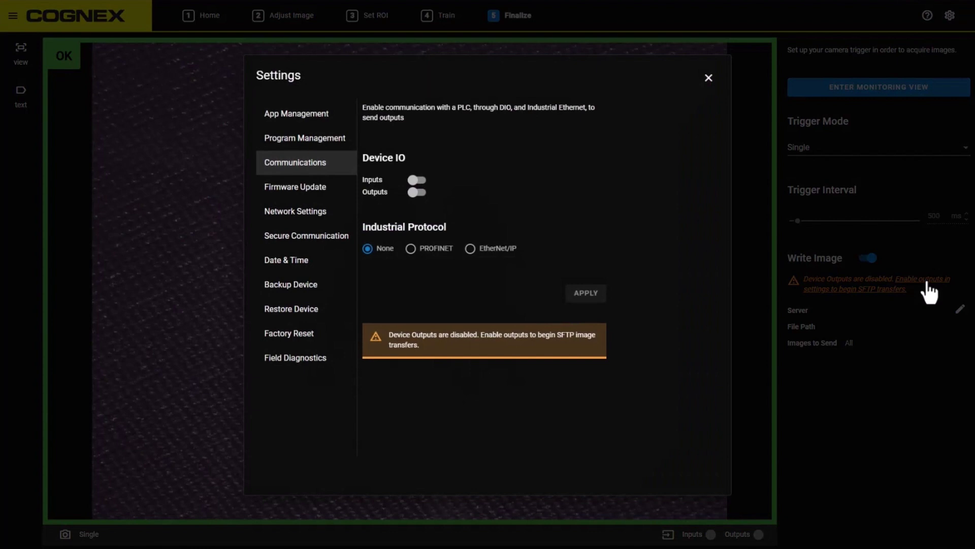
# Switch on the device Outputs in Communications settings, apply, and close Settings.
pyautogui.click(416, 194)
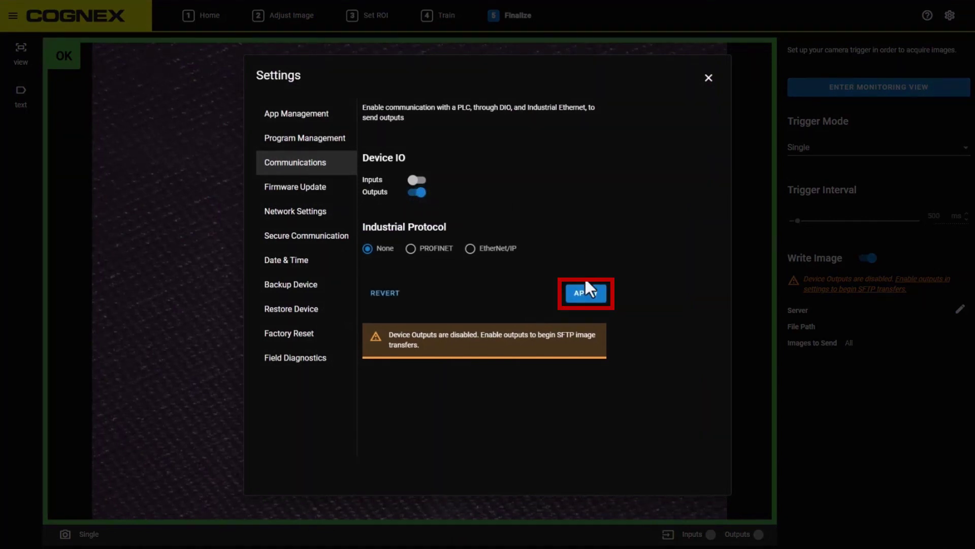
pyautogui.click(579, 290)
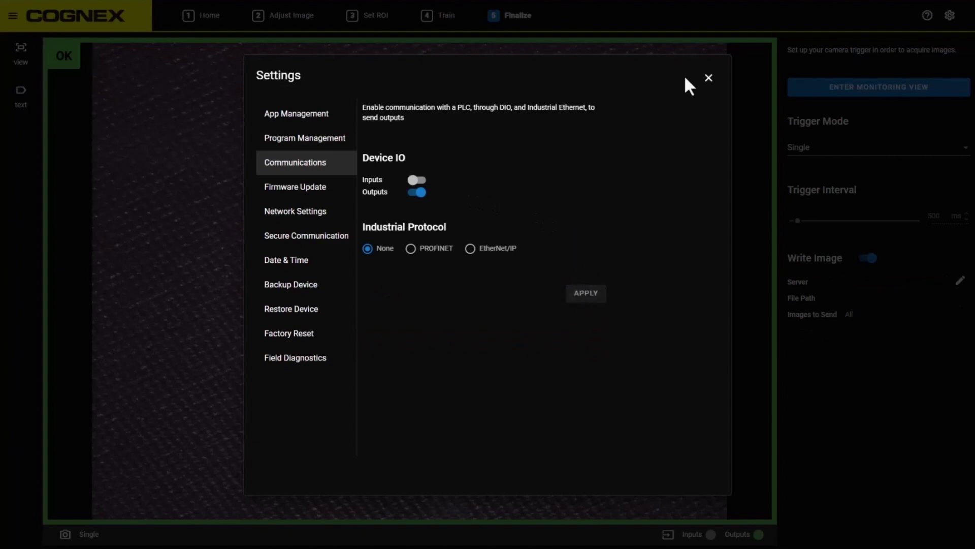
pyautogui.click(709, 78)
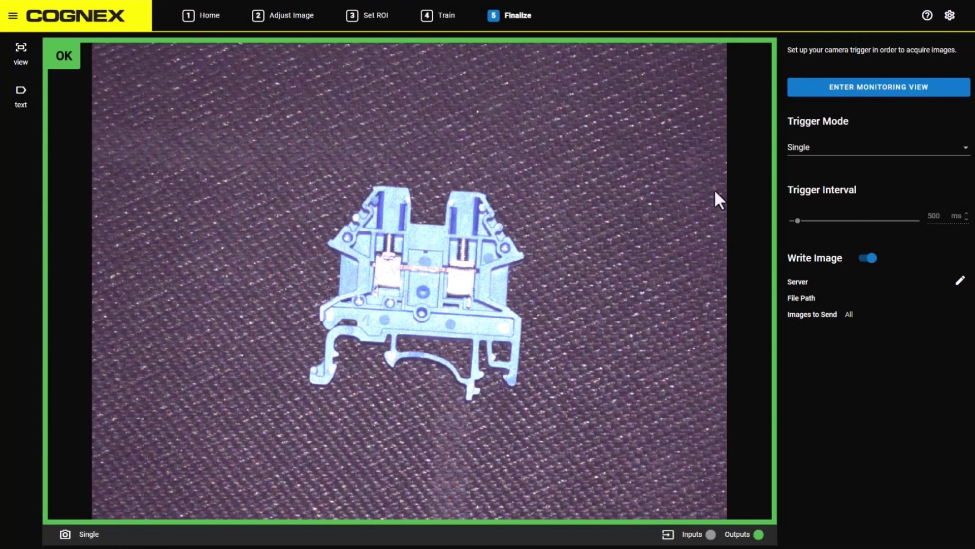
# Set the Write Image server address to 10.10.82.45 and the file path to /SnAPPImages.
pyautogui.click(960, 281)
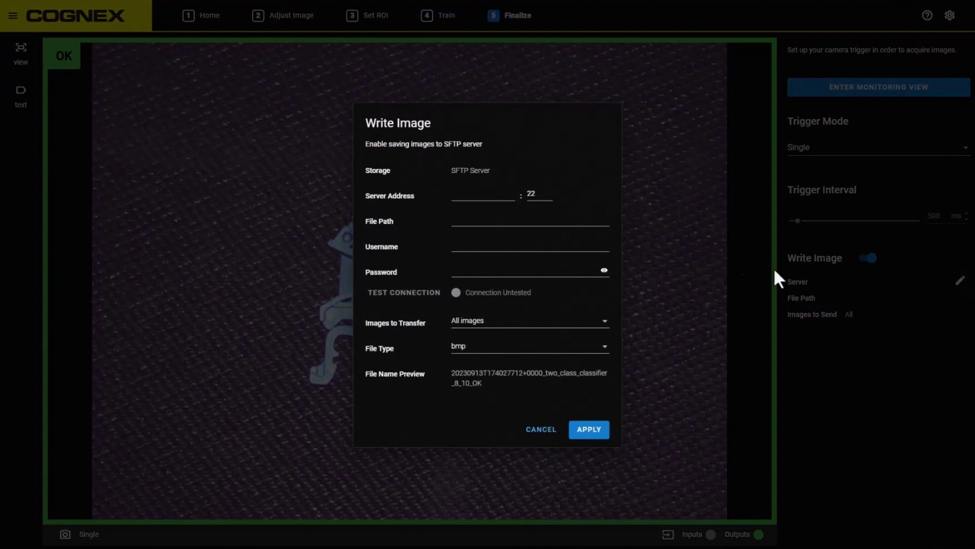
pyautogui.click(456, 196)
pyautogui.write('10.10.82.45')
pyautogui.click(470, 222)
pyautogui.write('/SnAPPImages')
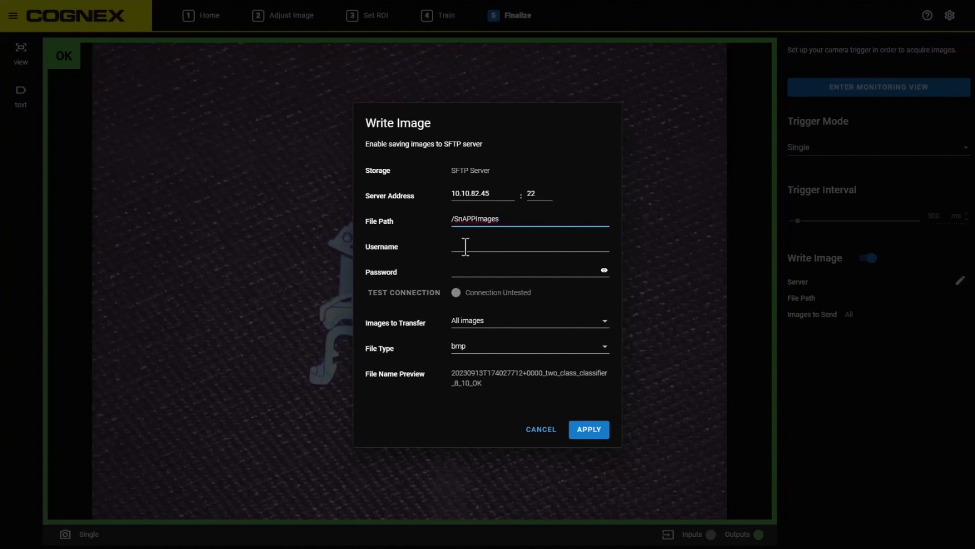
pyautogui.click(465, 246)
# Enter the SFTP username and password and confirm the connection test succeeds.
pyautogui.write('a')
pyautogui.press('BackSpace')
pyautogui.write('admin')
pyautogui.press('Tab')
pyautogui.write('admin')
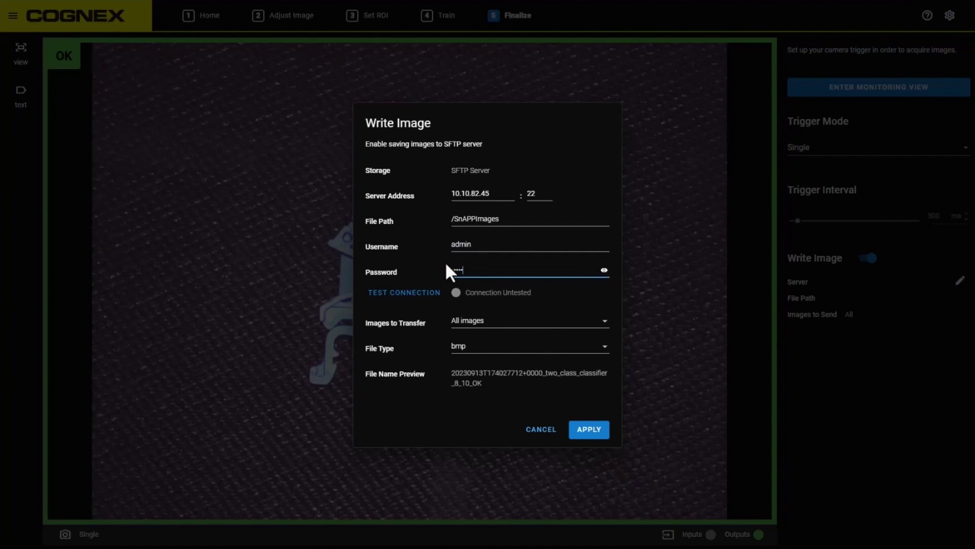
pyautogui.click(417, 295)
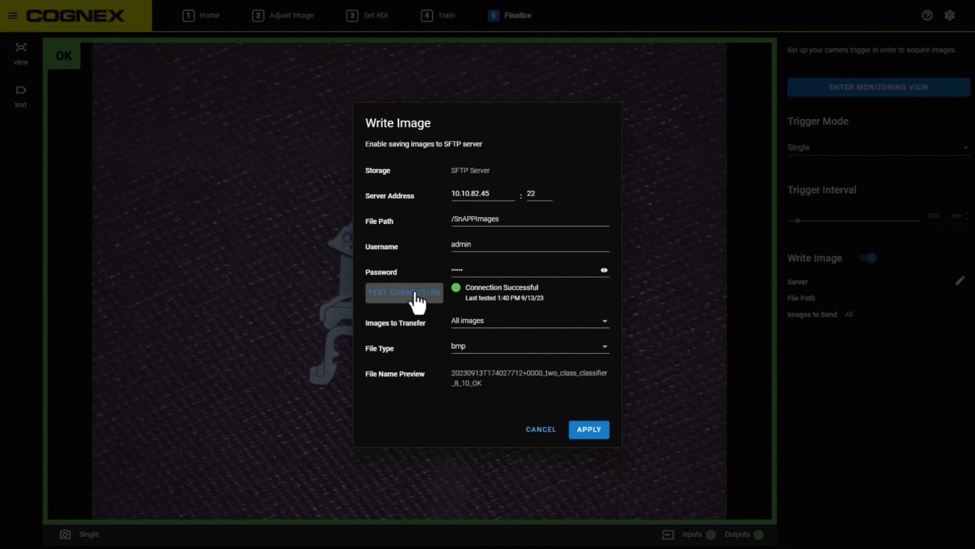
pyautogui.click(576, 327)
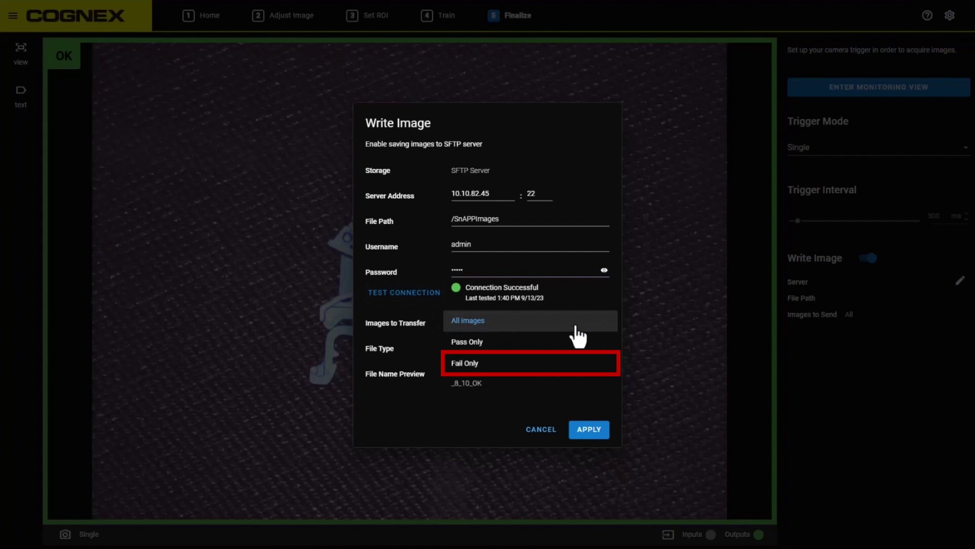
# Keep Images to Transfer on All images and set the File Type to jpeg.
pyautogui.click(576, 325)
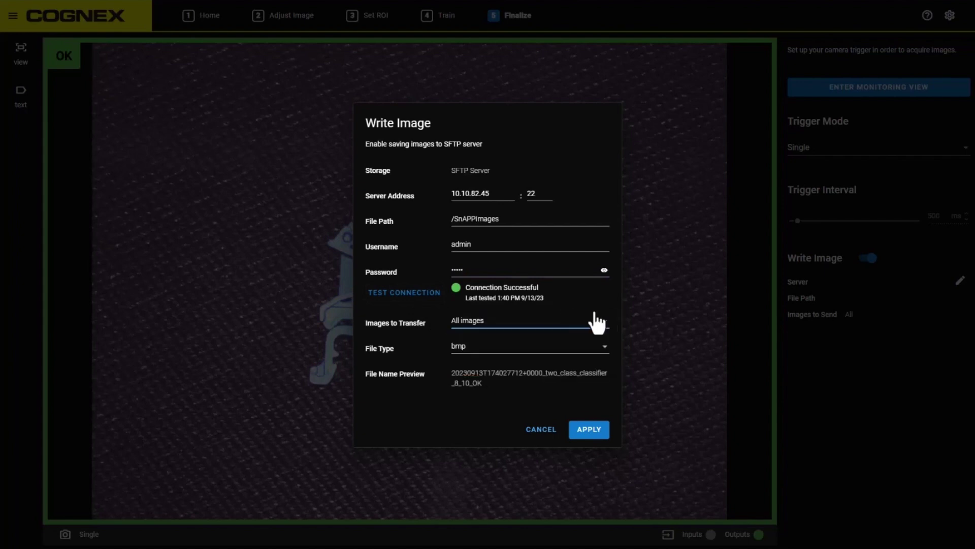
pyautogui.click(606, 350)
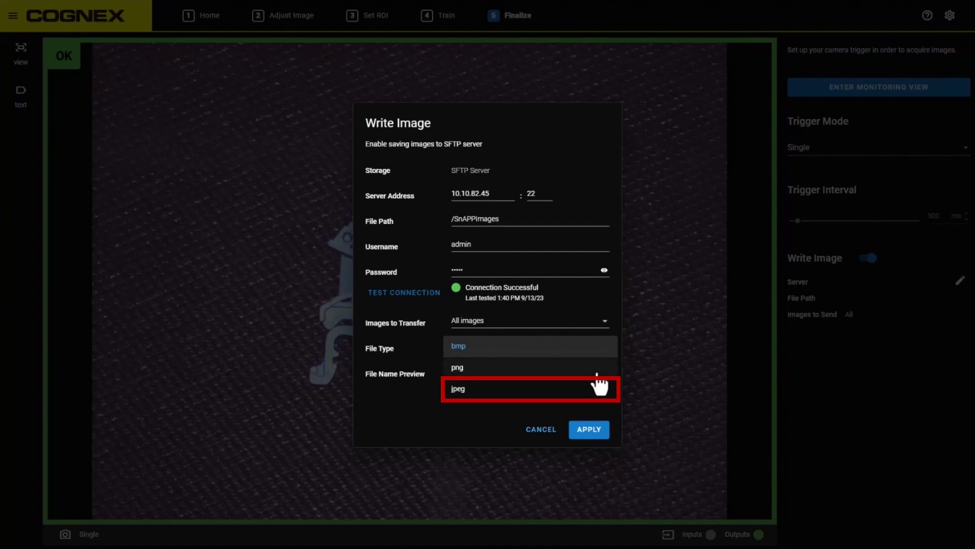
pyautogui.click(598, 392)
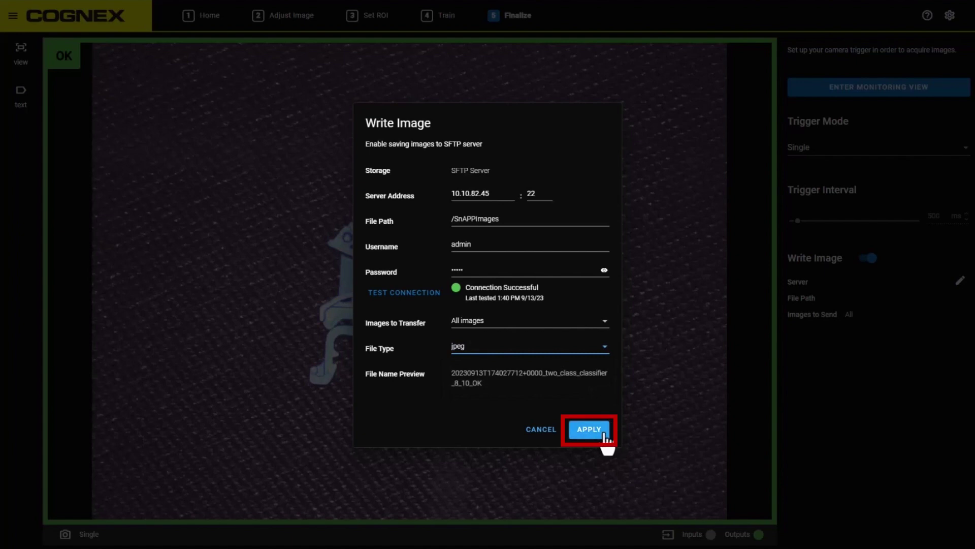
# Apply the Write Image settings, set Trigger Mode to Self, and watch results in monitoring view.
pyautogui.click(589, 429)
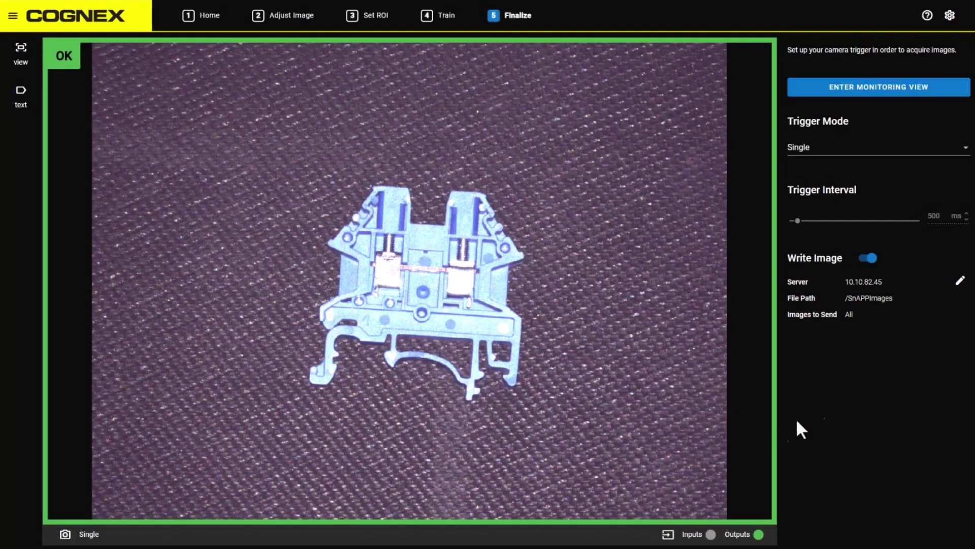
pyautogui.click(851, 150)
pyautogui.click(850, 149)
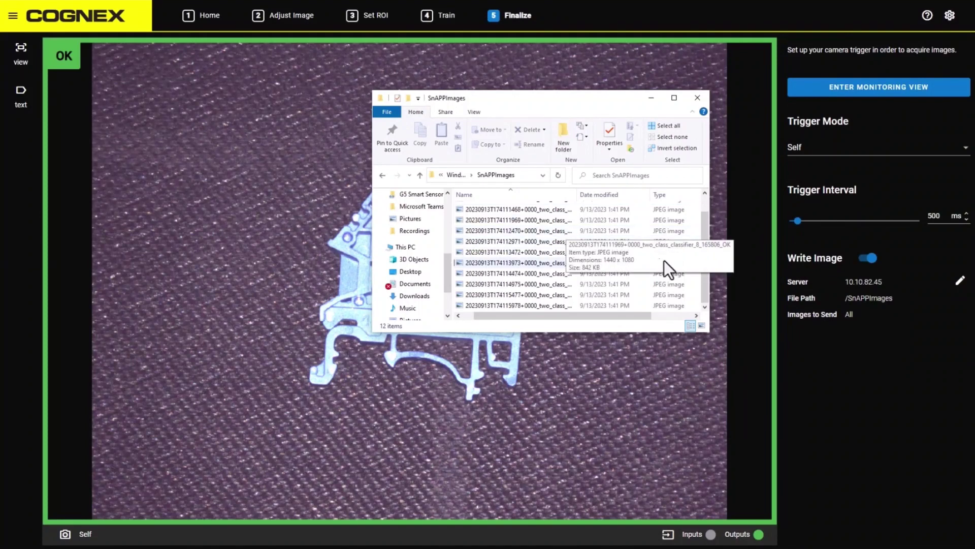
pyautogui.scroll(-3, 687, 285)
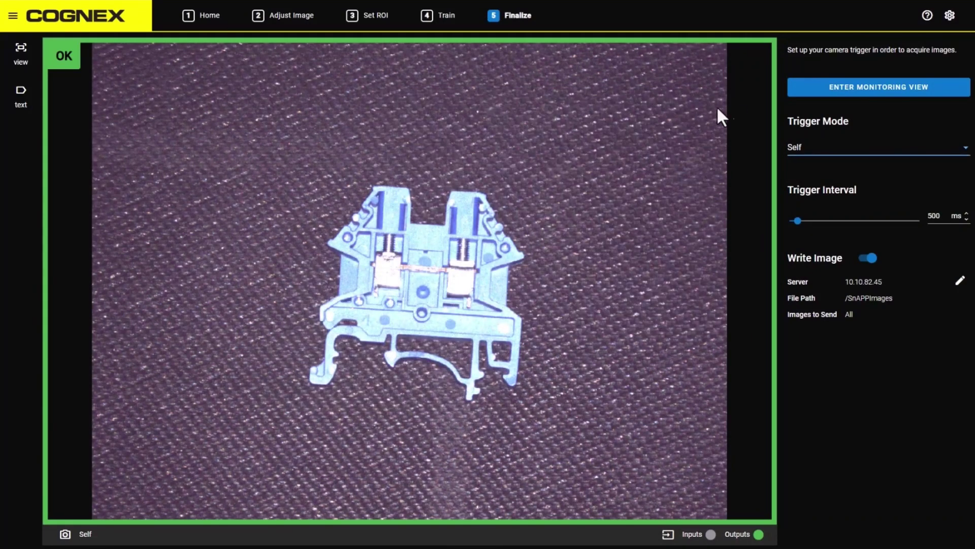
pyautogui.click(843, 95)
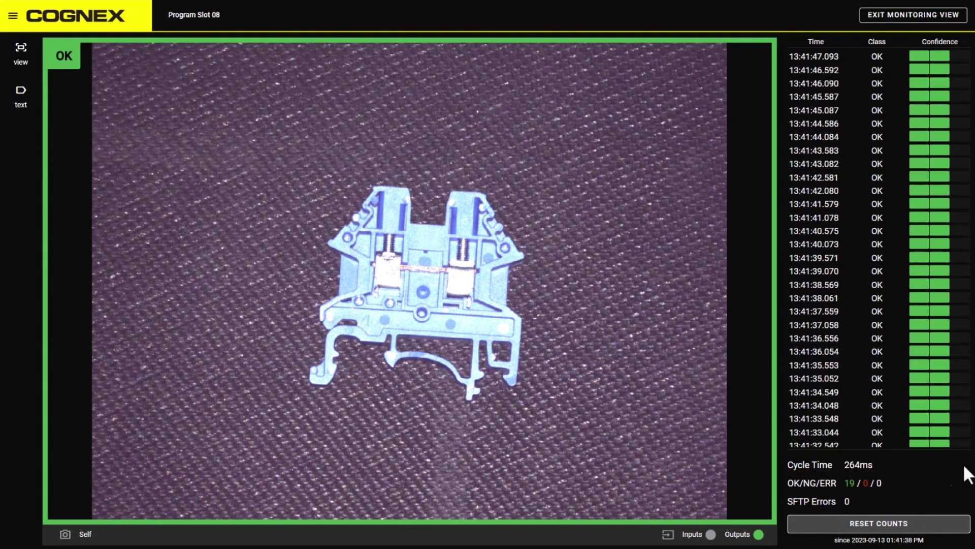
# Exit monitoring view and switch Write Image off in the Finalize step.
pyautogui.click(953, 15)
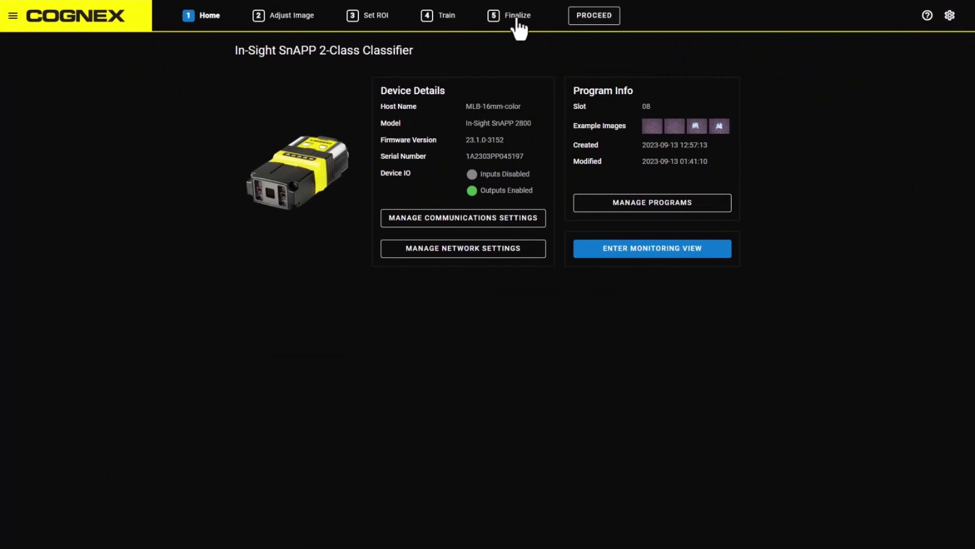
pyautogui.click(518, 21)
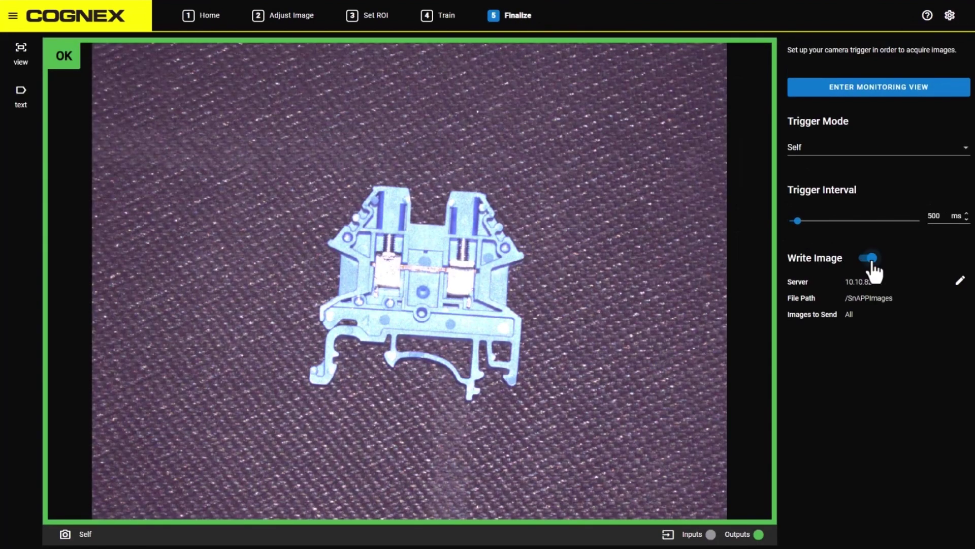
pyautogui.click(869, 259)
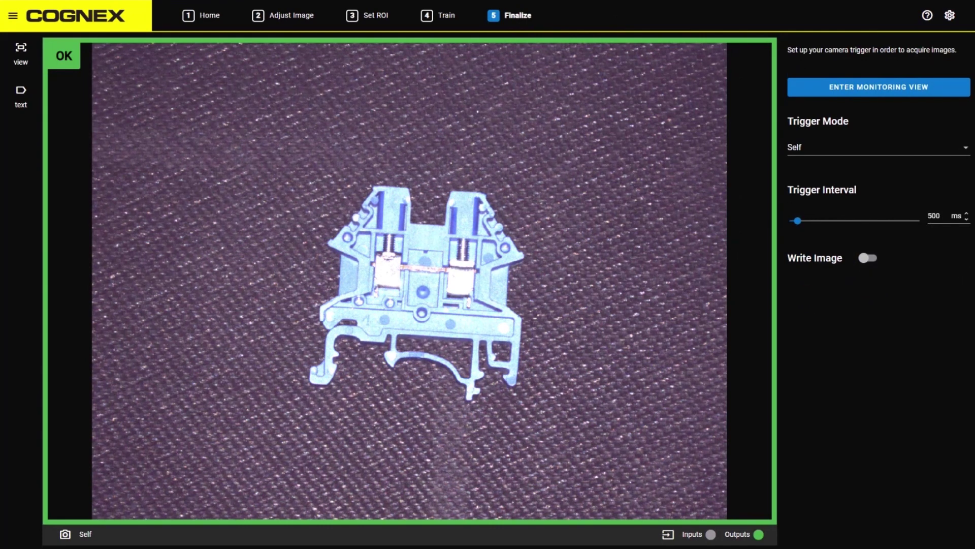